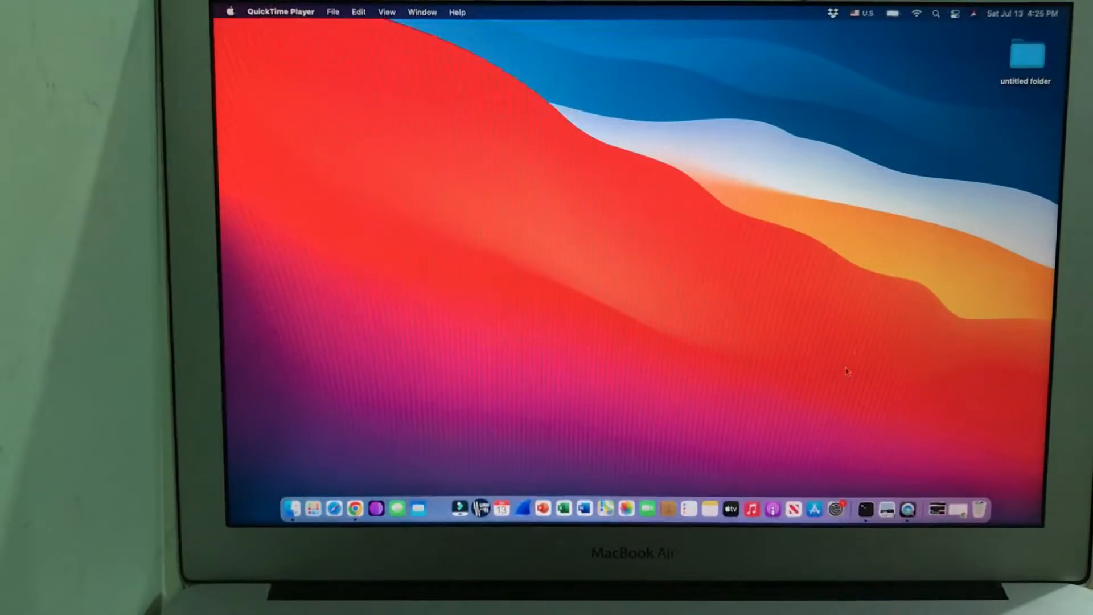
Launch gqrx from the system-wide search
{"action": "key", "text": "super+space"}
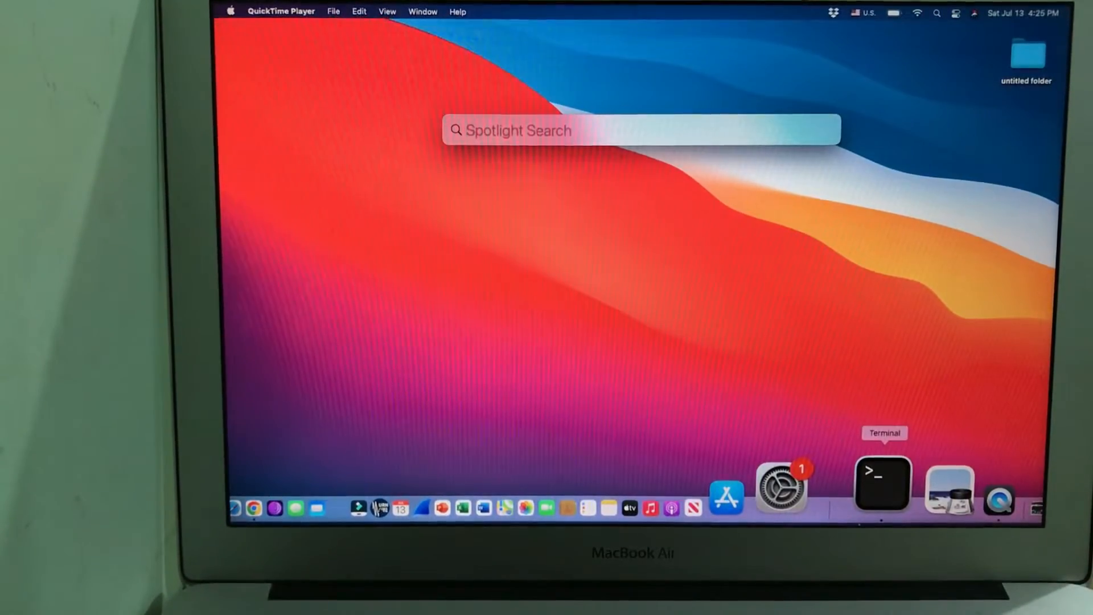
{"action": "type", "text": "gqrx"}
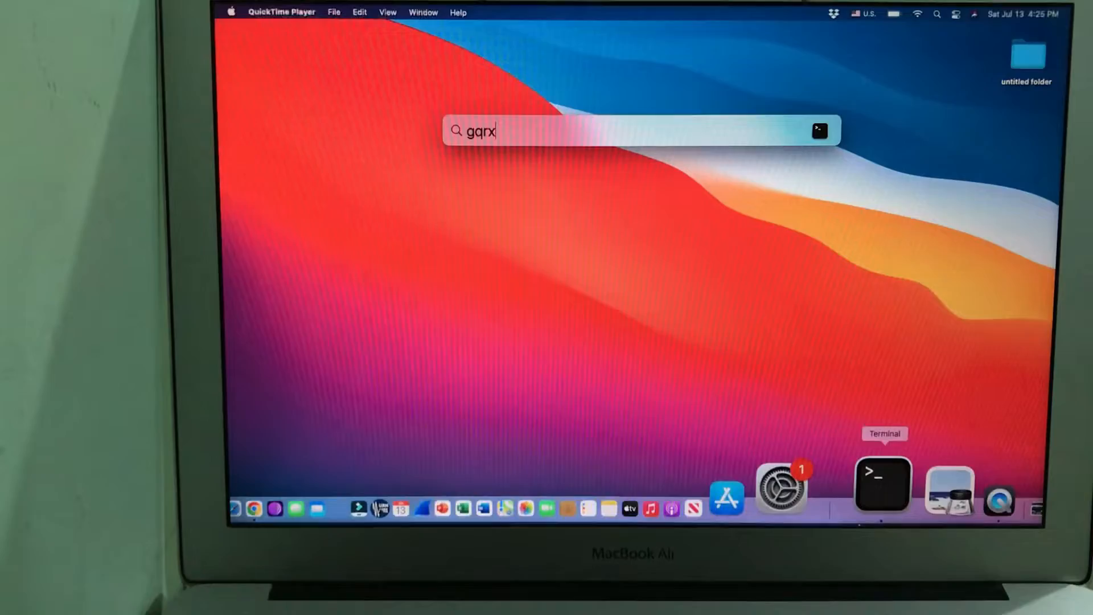
{"action": "key", "text": "Return"}
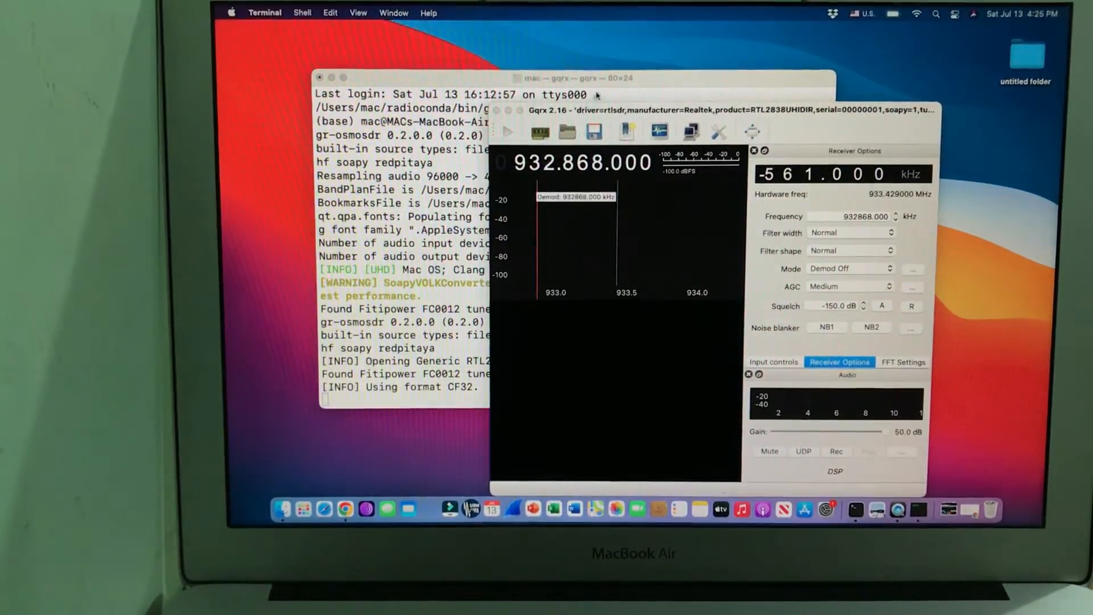
Arrange the Gqrx window in front beside the Terminal startup log
{"action": "left_click_drag", "start_coordinate": [598, 111], "coordinate": [702, 78]}
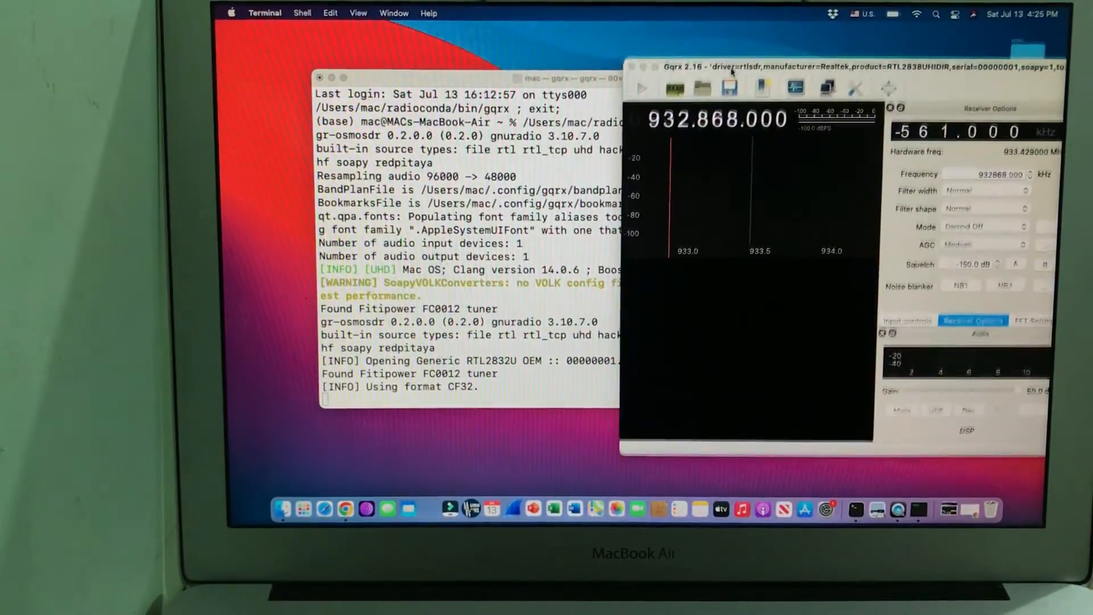
{"action": "left_click_drag", "start_coordinate": [530, 81], "coordinate": [482, 43]}
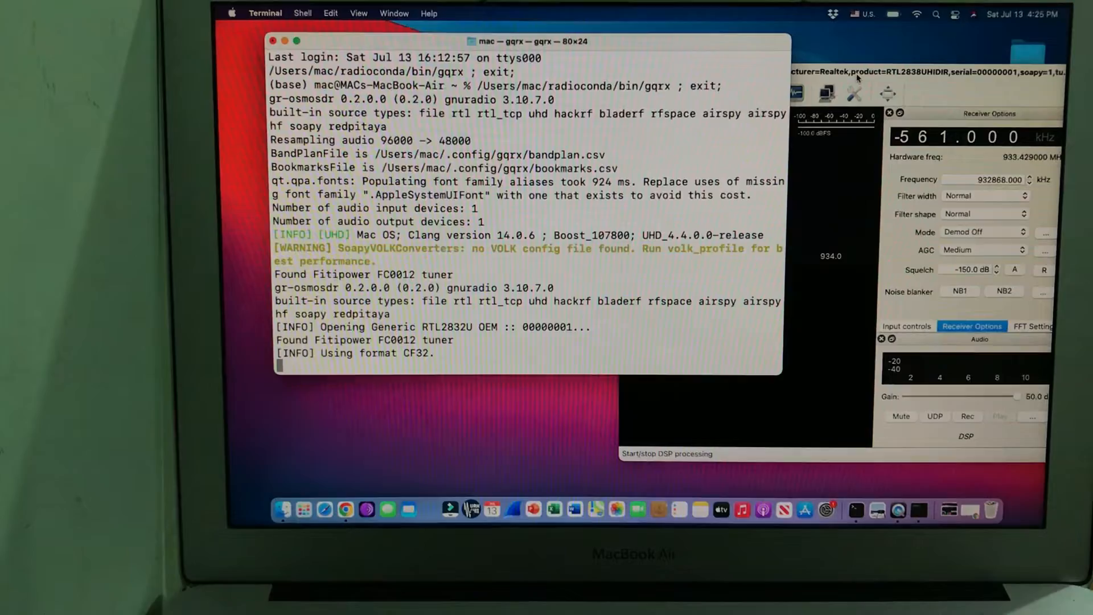
{"action": "left_click_drag", "start_coordinate": [857, 74], "coordinate": [782, 62]}
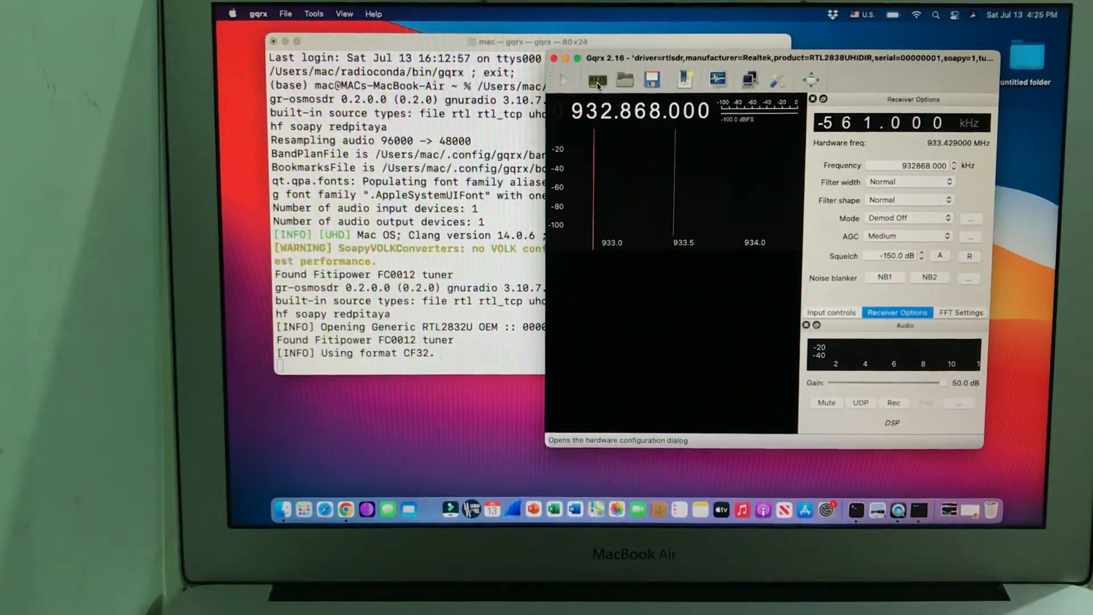
Keep Generic RTL2832U OEM as the input device in I/O configuration and accept it
{"action": "left_click", "coordinate": [597, 83]}
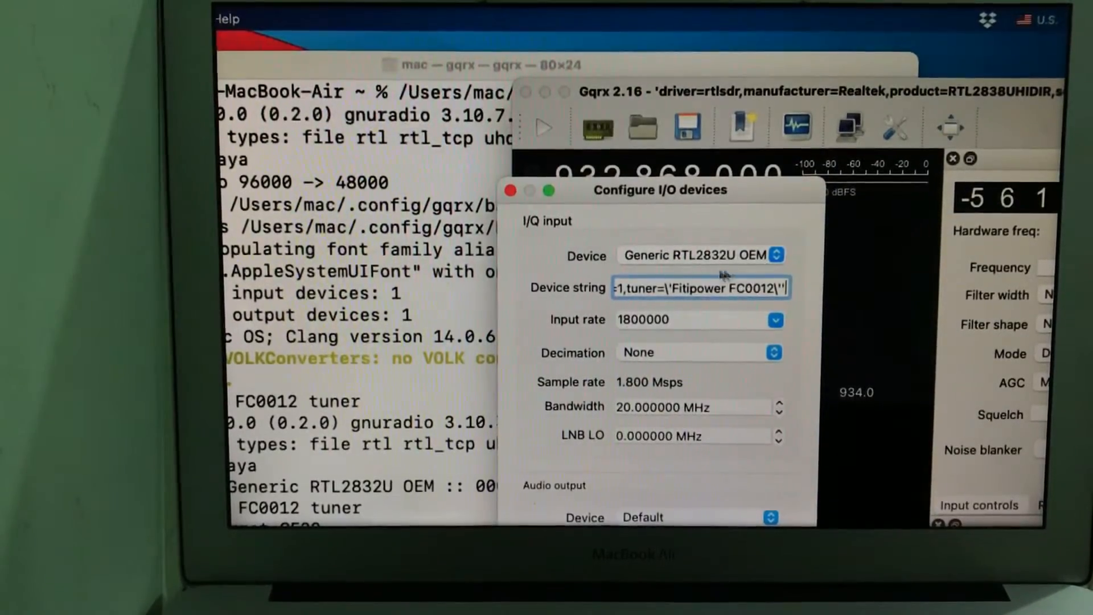
{"action": "left_click_drag", "start_coordinate": [722, 194], "coordinate": [713, 93]}
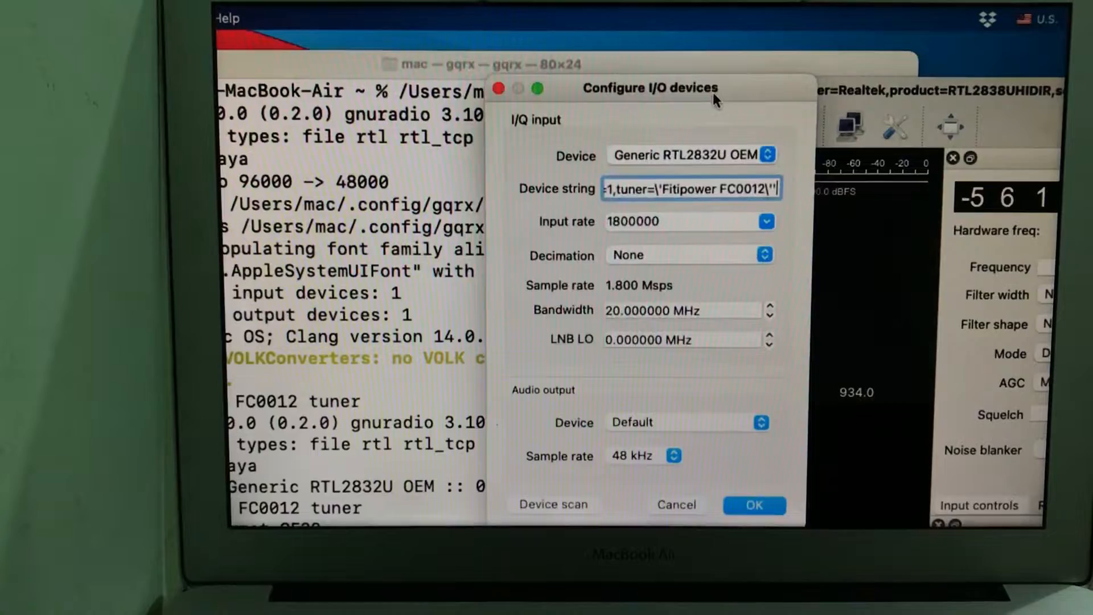
{"action": "left_click", "coordinate": [769, 156]}
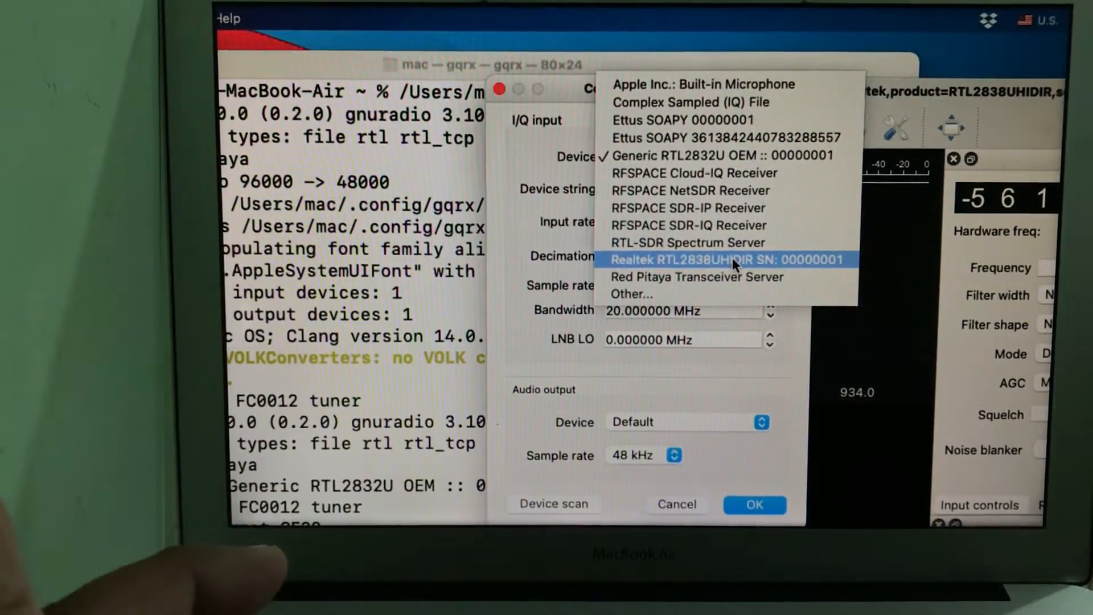
{"action": "left_click", "coordinate": [677, 157]}
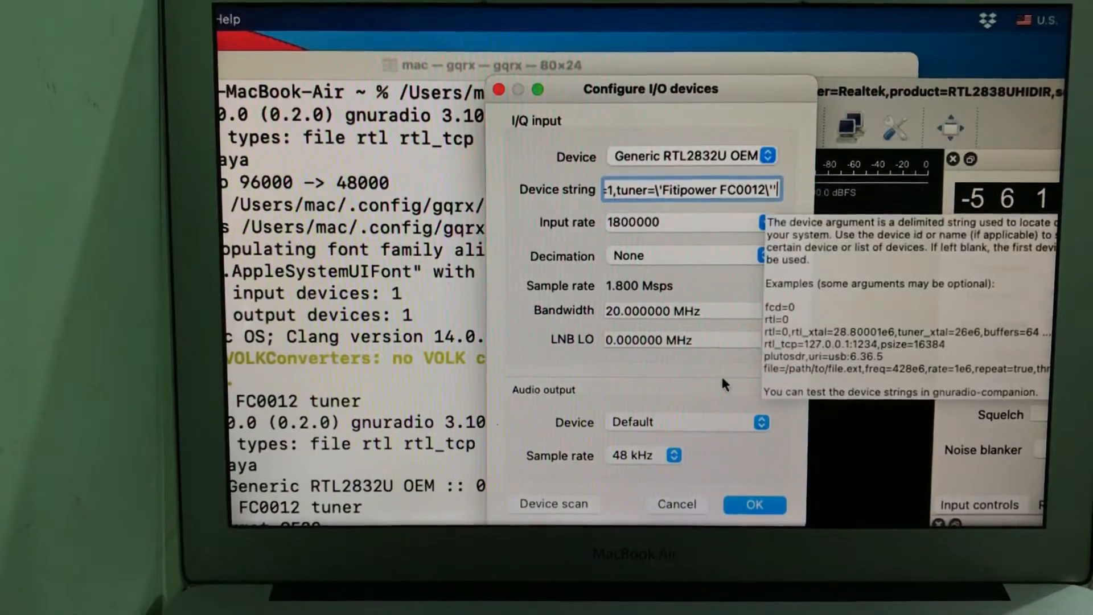
{"action": "left_click", "coordinate": [747, 502]}
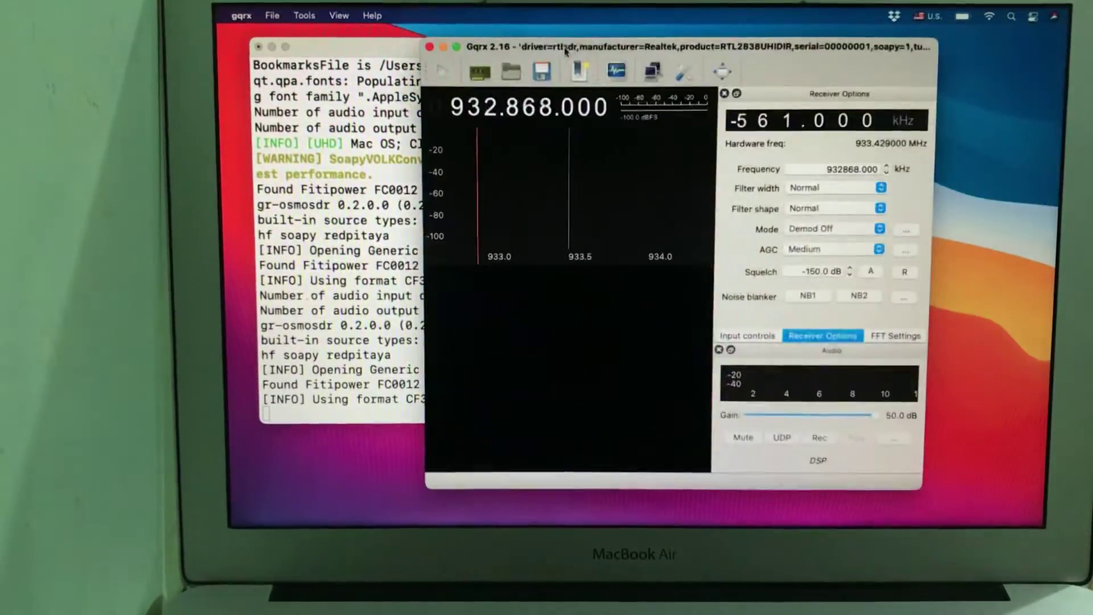
Start receiving with DSP on and enlarge the Gqrx window to fill the screen
{"action": "left_click_drag", "start_coordinate": [713, 69], "coordinate": [386, 58]}
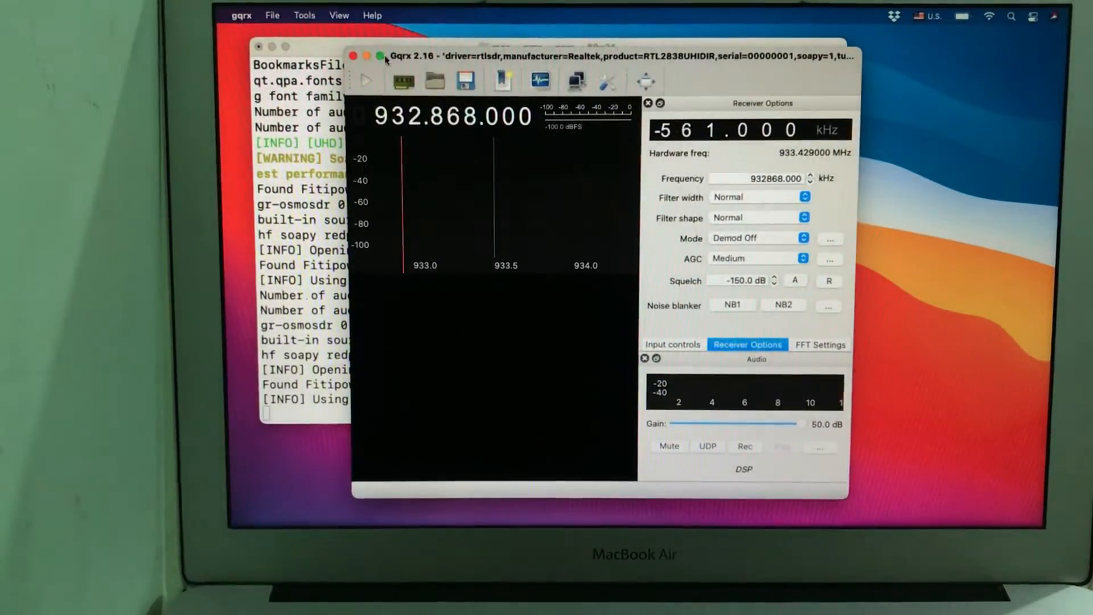
{"action": "left_click", "coordinate": [364, 82]}
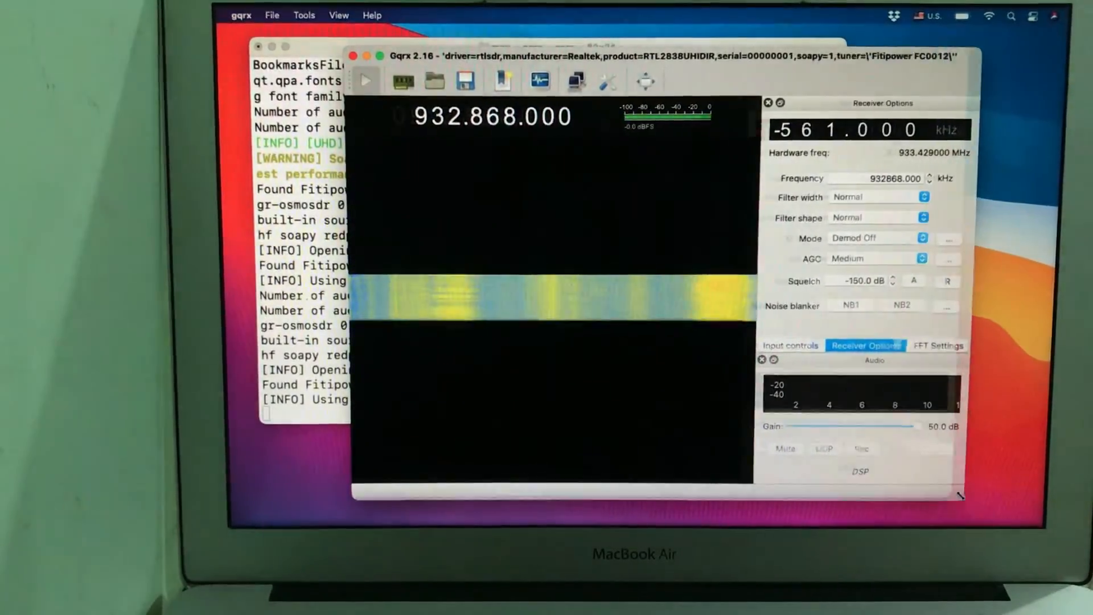
{"action": "left_click_drag", "start_coordinate": [843, 493], "coordinate": [1046, 513]}
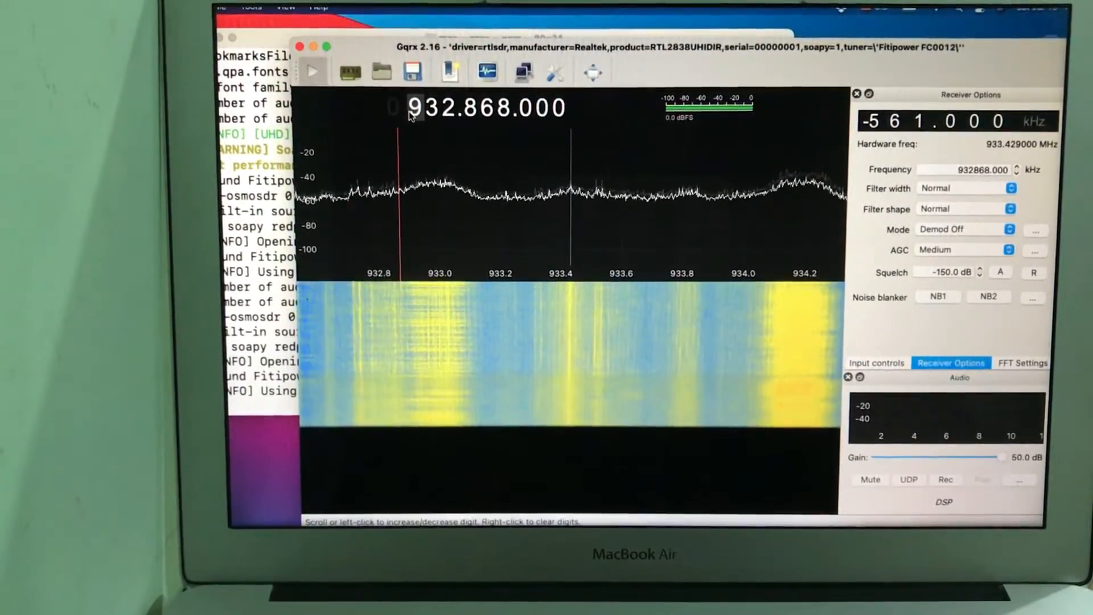
{"action": "scroll", "coordinate": [411, 116], "scroll_direction": "down", "scroll_amount": 2}
{"action": "scroll", "coordinate": [411, 115], "scroll_direction": "down", "scroll_amount": 1}
{"action": "scroll", "coordinate": [411, 116], "scroll_direction": "down", "scroll_amount": 1}
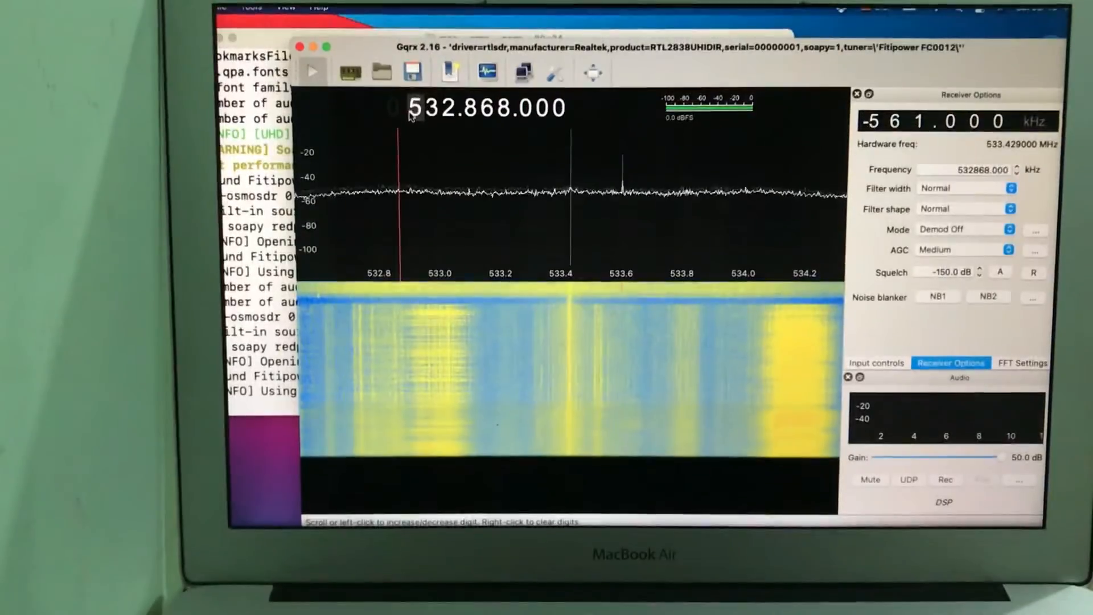
{"action": "scroll", "coordinate": [410, 115], "scroll_direction": "down", "scroll_amount": 1}
{"action": "scroll", "coordinate": [411, 115], "scroll_direction": "down", "scroll_amount": 2}
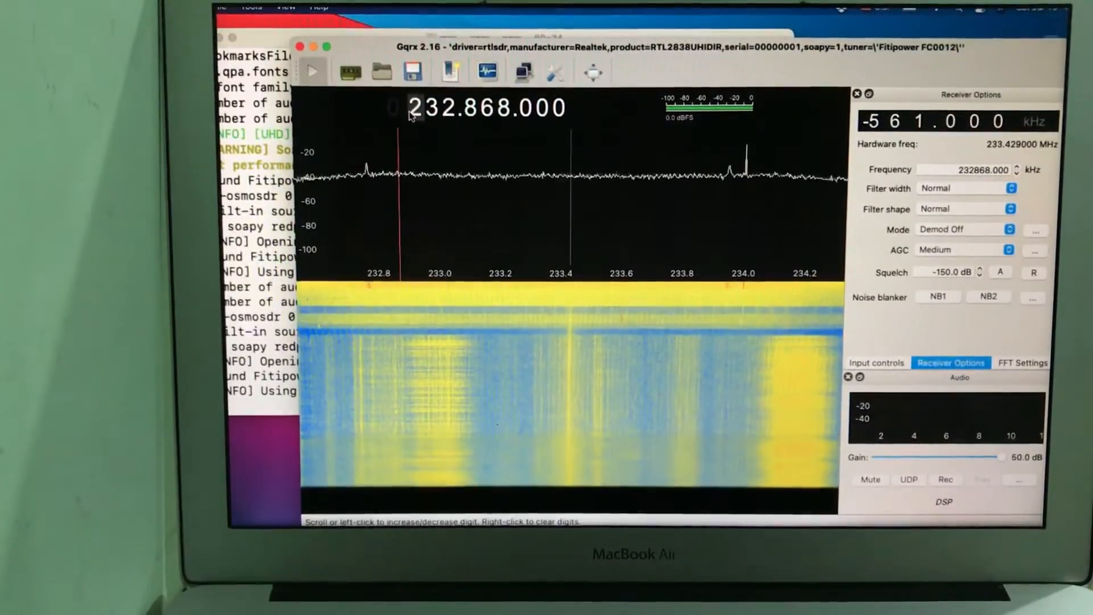
{"action": "scroll", "coordinate": [410, 115], "scroll_direction": "down", "scroll_amount": 1}
{"action": "scroll", "coordinate": [411, 115], "scroll_direction": "down", "scroll_amount": 1}
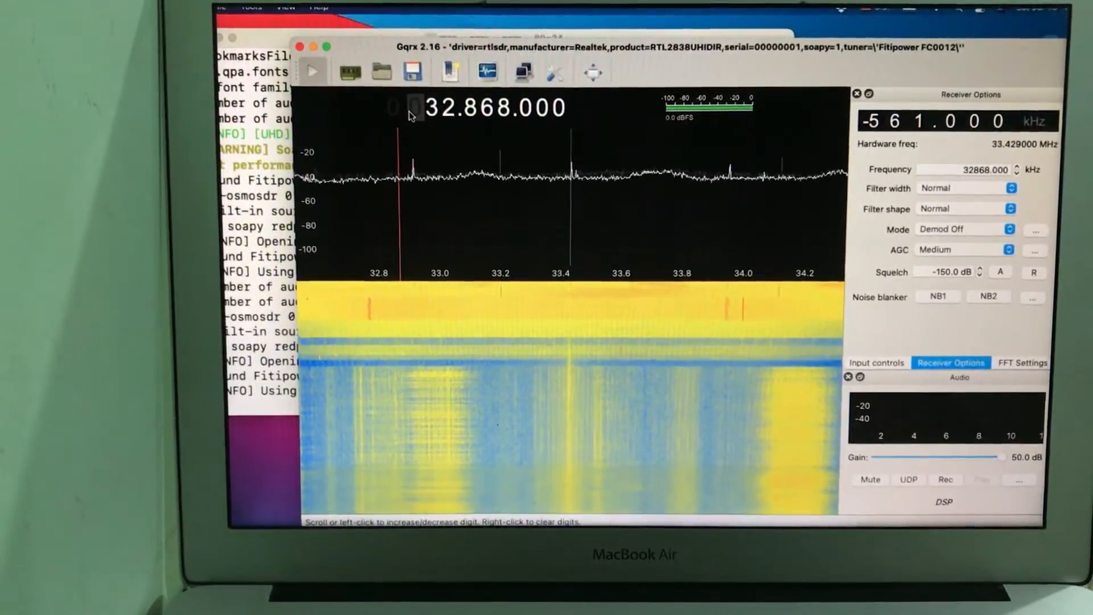
{"action": "scroll", "coordinate": [410, 116], "scroll_direction": "up", "scroll_amount": 1}
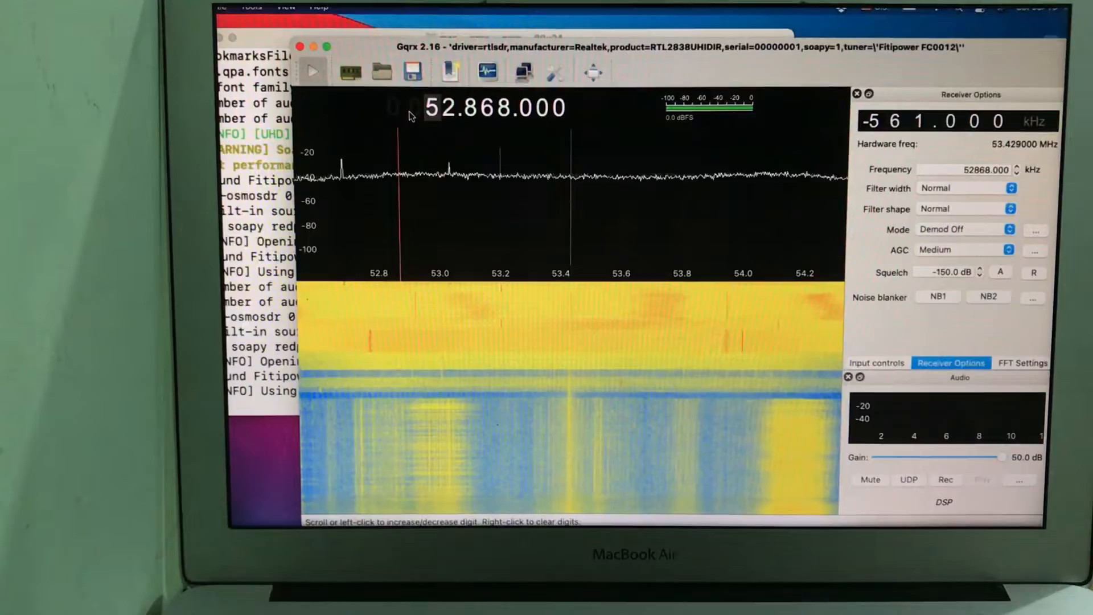
{"action": "scroll", "coordinate": [411, 115], "scroll_direction": "down", "scroll_amount": 1}
{"action": "scroll", "coordinate": [410, 115], "scroll_direction": "down", "scroll_amount": 2}
{"action": "scroll", "coordinate": [411, 116], "scroll_direction": "down", "scroll_amount": 1}
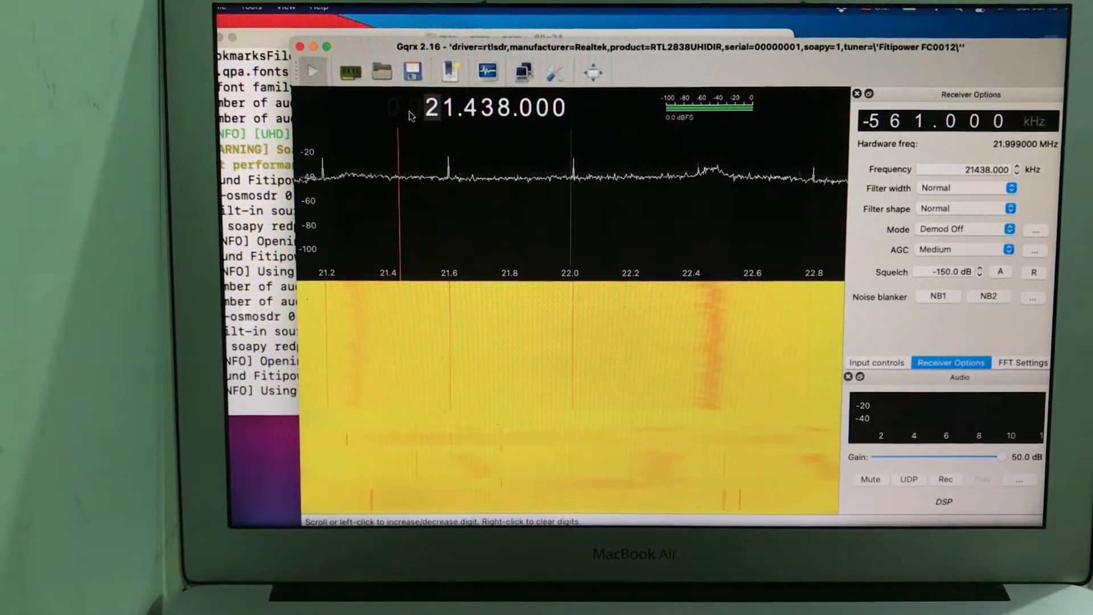
{"action": "scroll", "coordinate": [411, 115], "scroll_direction": "up", "scroll_amount": 1}
{"action": "scroll", "coordinate": [411, 116], "scroll_direction": "up", "scroll_amount": 2}
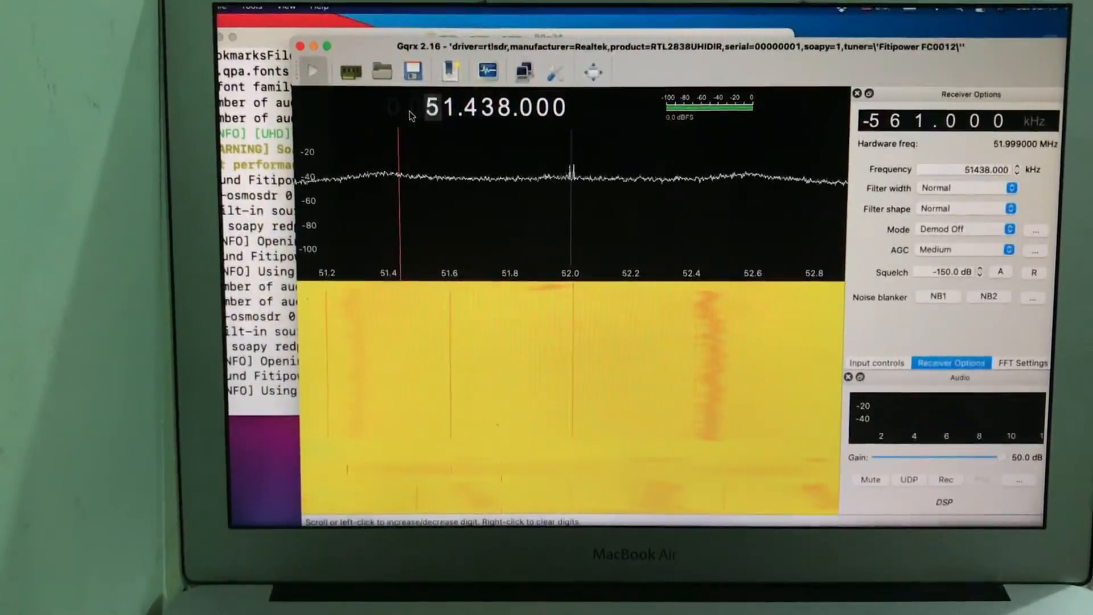
{"action": "scroll", "coordinate": [410, 115], "scroll_direction": "up", "scroll_amount": 2}
{"action": "scroll", "coordinate": [411, 116], "scroll_direction": "up", "scroll_amount": 1}
{"action": "scroll", "coordinate": [411, 116], "scroll_direction": "up", "scroll_amount": 2}
{"action": "scroll", "coordinate": [411, 115], "scroll_direction": "up", "scroll_amount": 1}
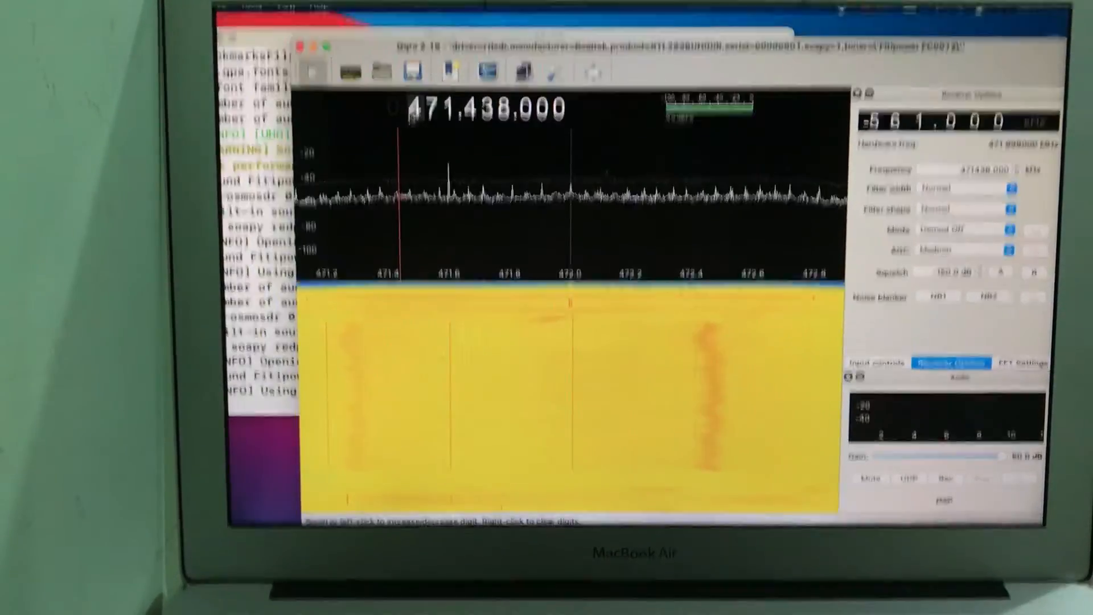
{"action": "scroll", "coordinate": [410, 115], "scroll_direction": "up", "scroll_amount": 1}
{"action": "scroll", "coordinate": [410, 115], "scroll_direction": "up", "scroll_amount": 1}
{"action": "scroll", "coordinate": [411, 115], "scroll_direction": "up", "scroll_amount": 1}
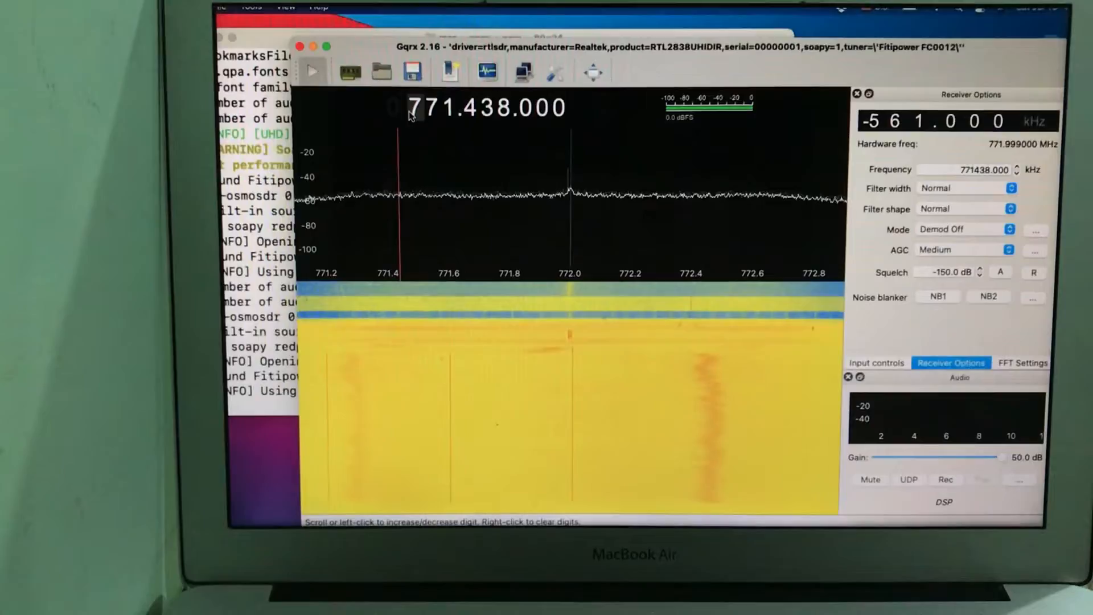
{"action": "scroll", "coordinate": [411, 116], "scroll_direction": "up", "scroll_amount": 1}
{"action": "scroll", "coordinate": [410, 115], "scroll_direction": "down", "scroll_amount": 1}
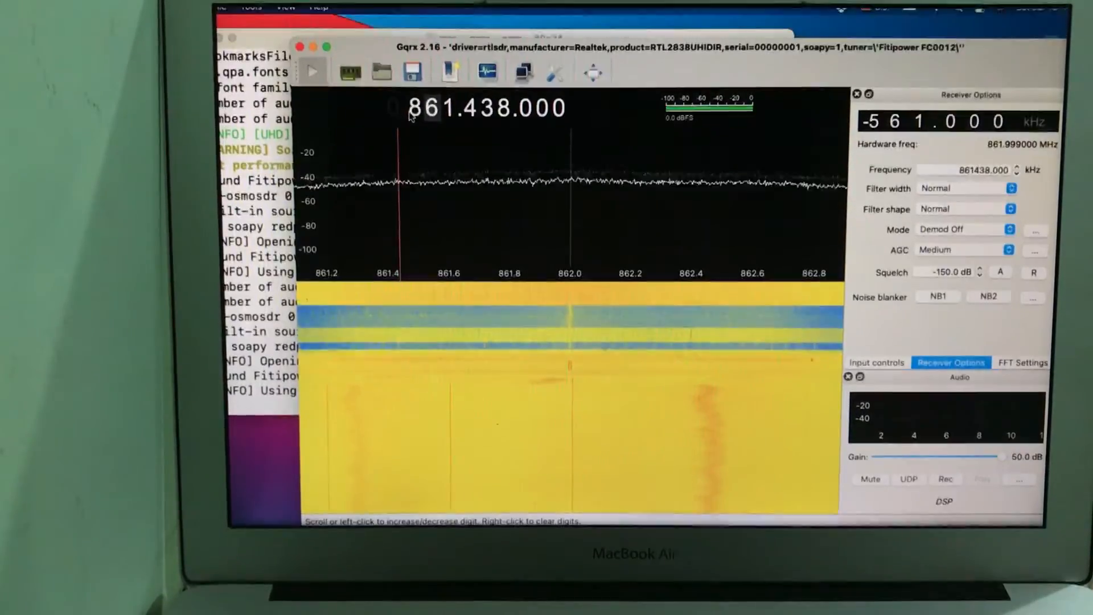
{"action": "scroll", "coordinate": [411, 116], "scroll_direction": "down", "scroll_amount": 2}
{"action": "scroll", "coordinate": [410, 117], "scroll_direction": "down", "scroll_amount": 1}
{"action": "scroll", "coordinate": [411, 117], "scroll_direction": "down", "scroll_amount": 2}
{"action": "scroll", "coordinate": [411, 117], "scroll_direction": "up", "scroll_amount": 1}
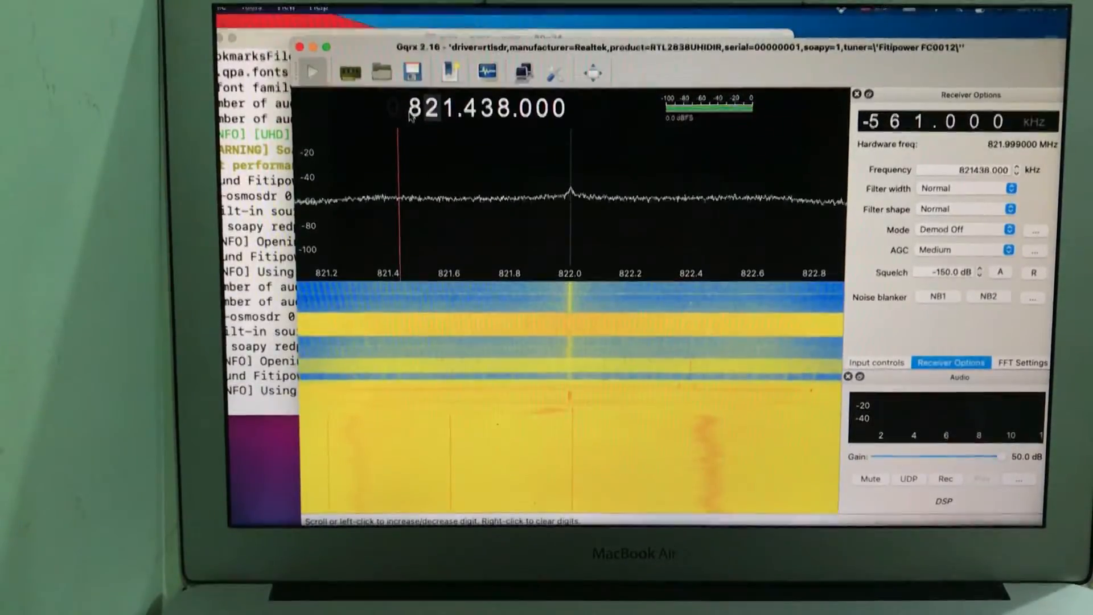
{"action": "scroll", "coordinate": [411, 116], "scroll_direction": "up", "scroll_amount": 1}
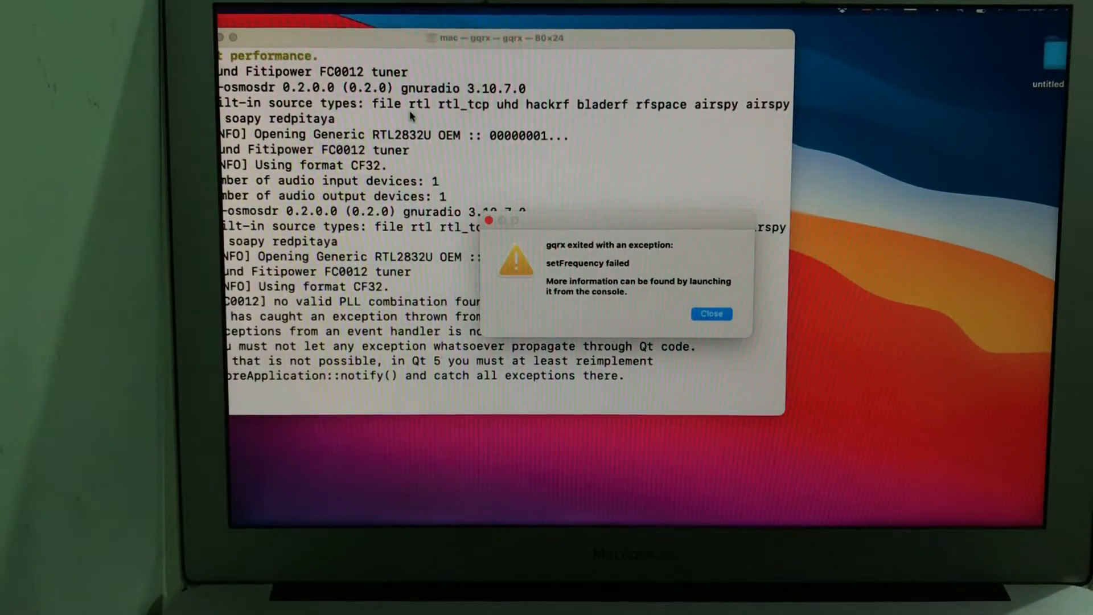
Dismiss the setFrequency crash, close Terminal and relaunch gqrx from search
{"action": "left_click", "coordinate": [709, 314]}
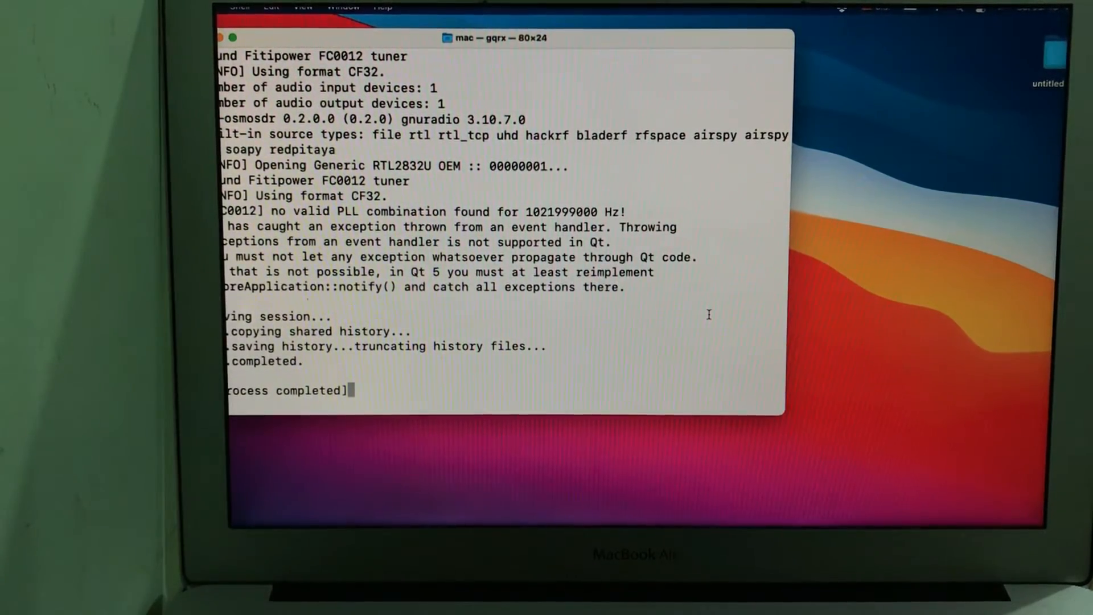
{"action": "scroll", "coordinate": [708, 314], "scroll_direction": "up", "scroll_amount": 3}
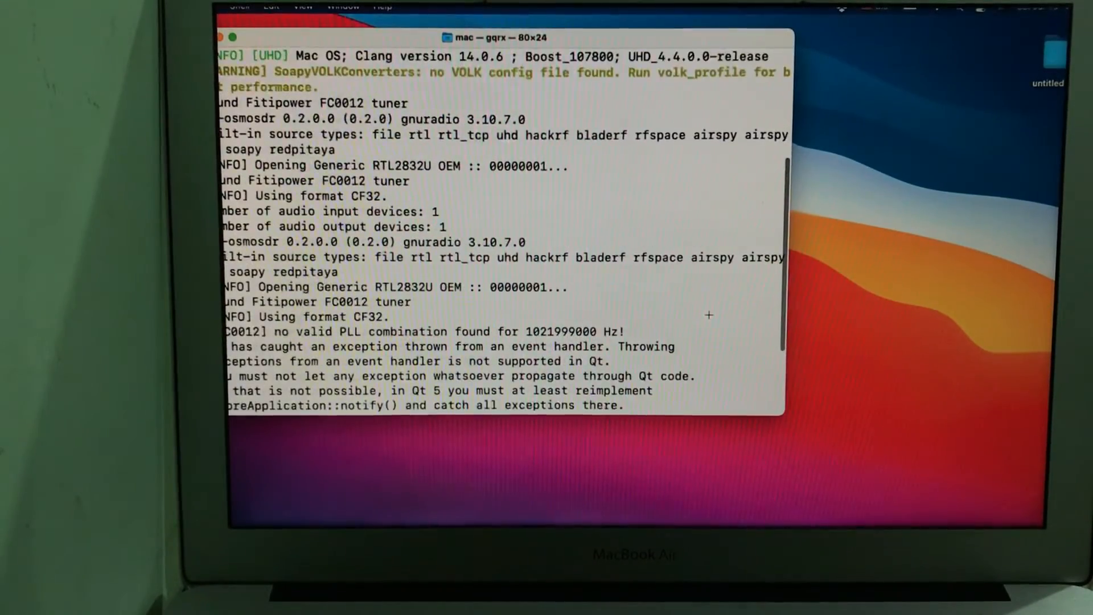
{"action": "scroll", "coordinate": [707, 314], "scroll_direction": "down", "scroll_amount": 3}
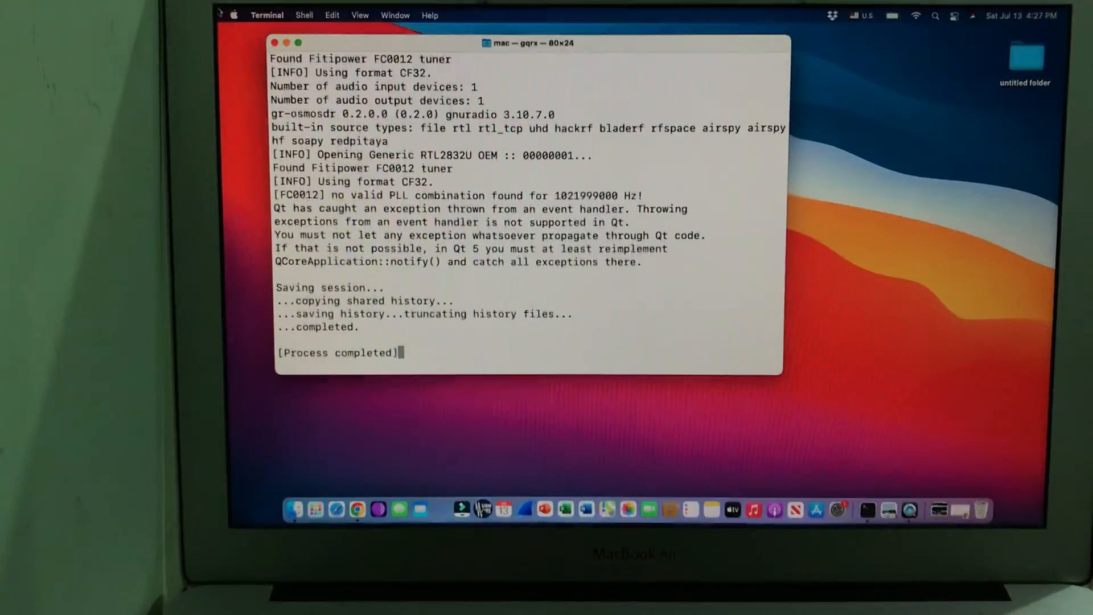
{"action": "left_click", "coordinate": [275, 44]}
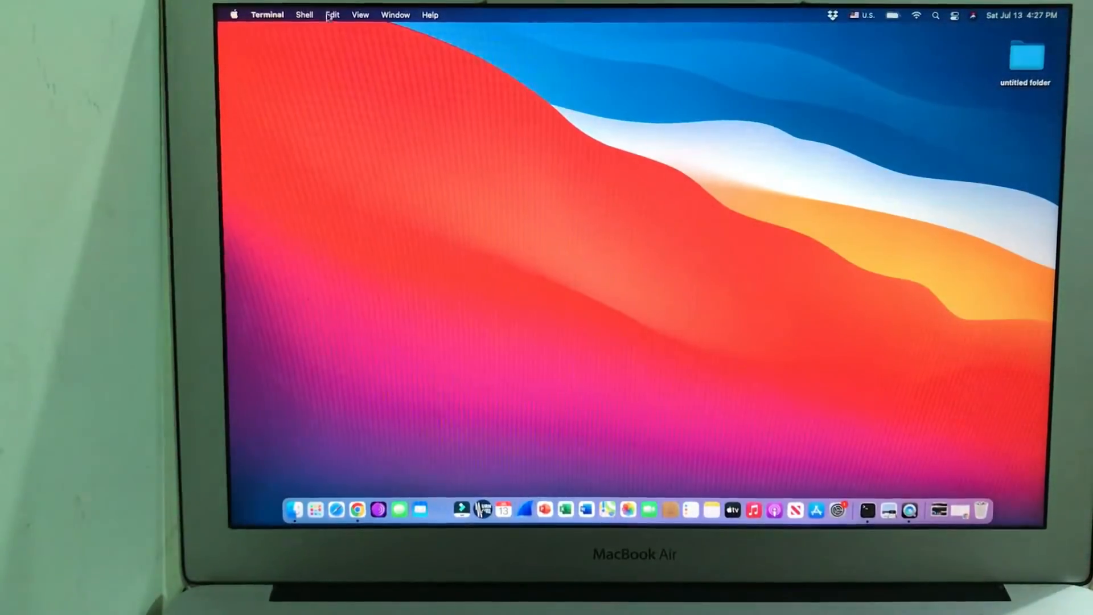
{"action": "key", "text": "super+space"}
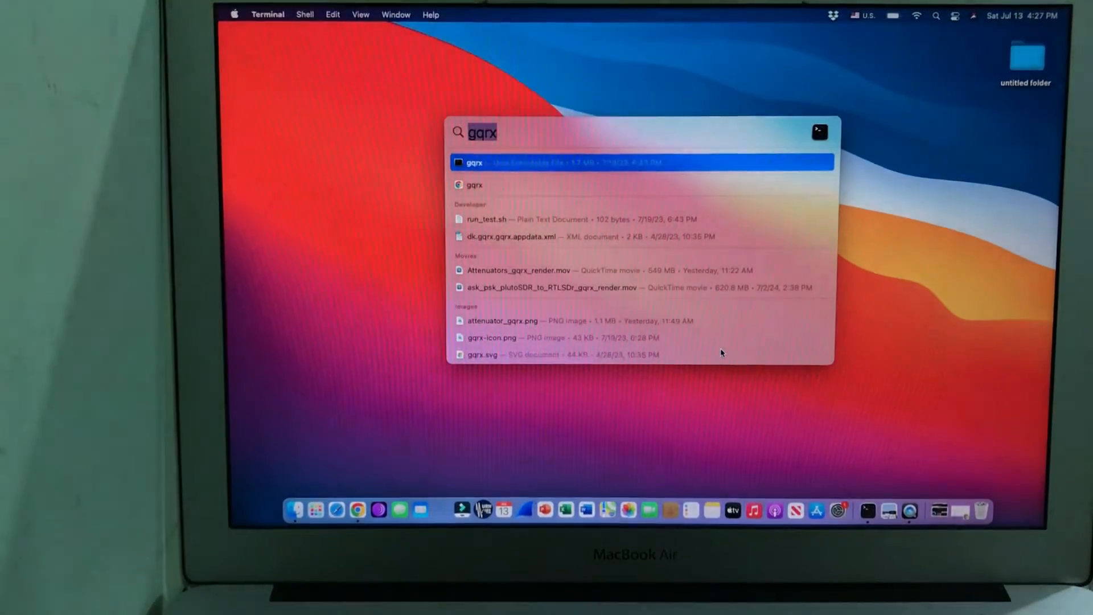
{"action": "key", "text": "Return"}
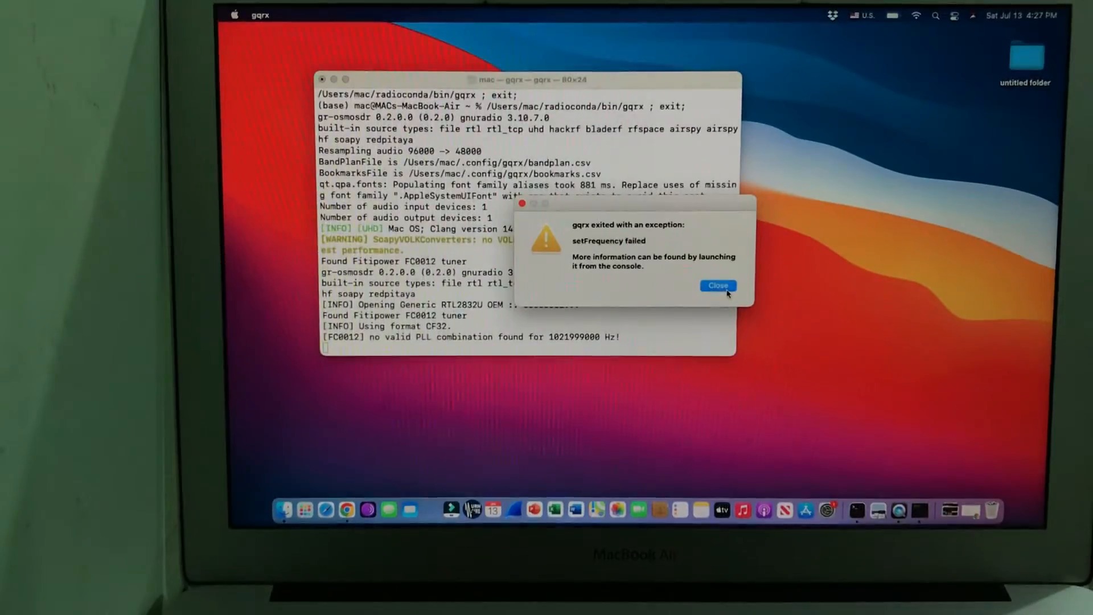
Dismiss the second crash message and relaunch gqrx once more
{"action": "left_click", "coordinate": [720, 285]}
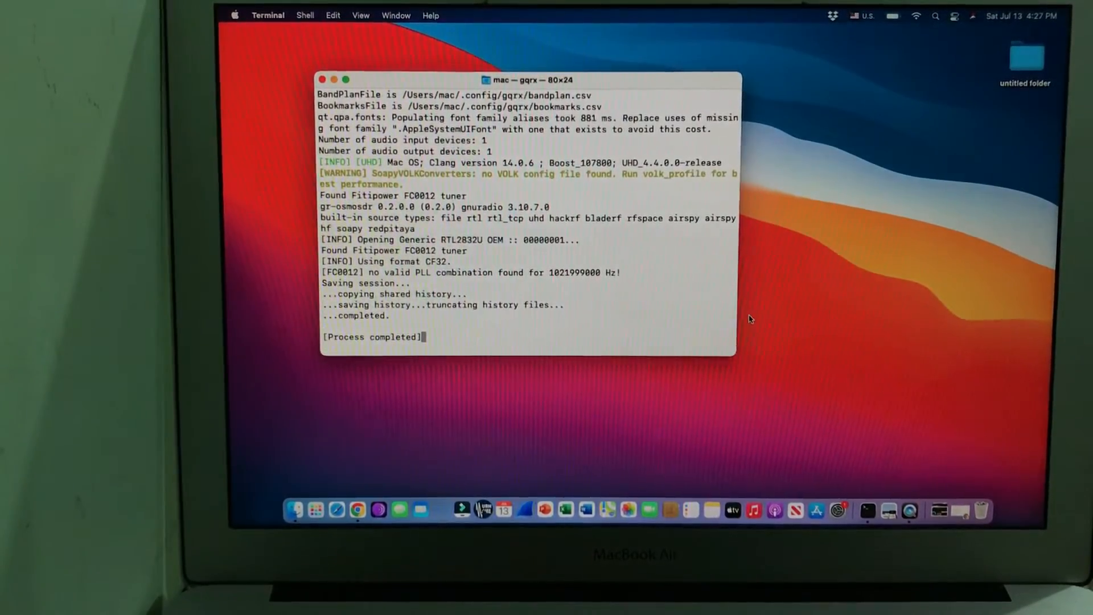
{"action": "key", "text": "super+space"}
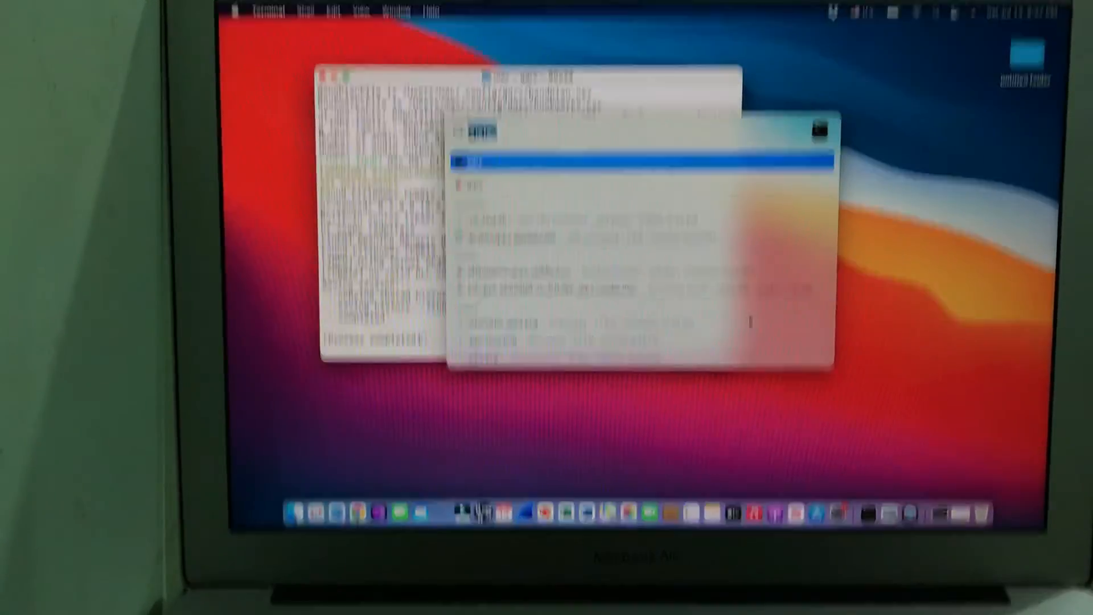
{"action": "key", "text": "Return"}
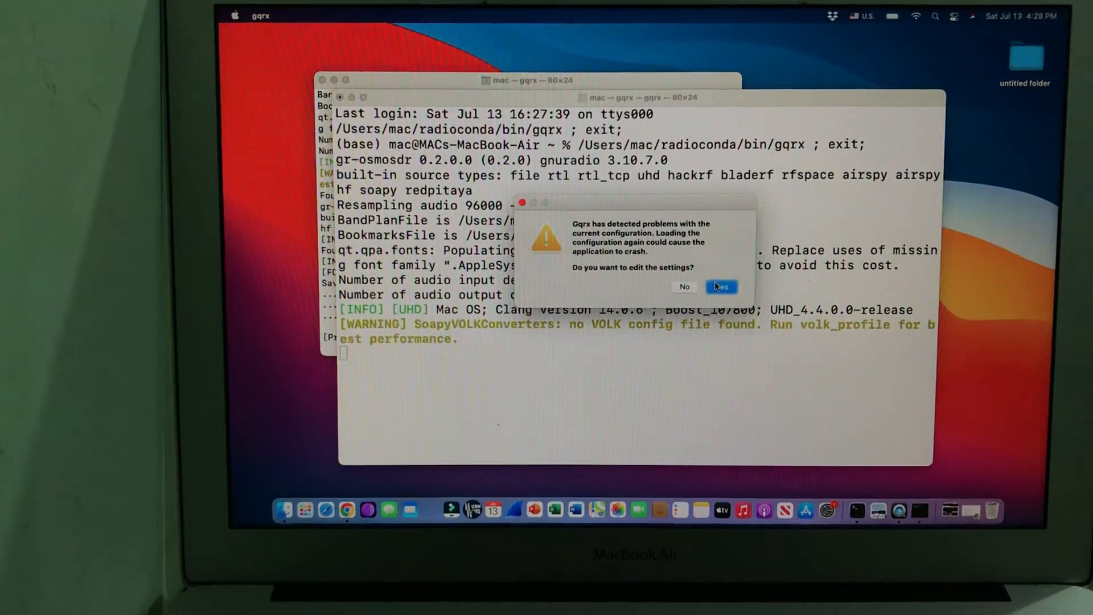
Agree to edit settings, pick the Generic RTL2832U device and accept it
{"action": "left_click", "coordinate": [720, 287]}
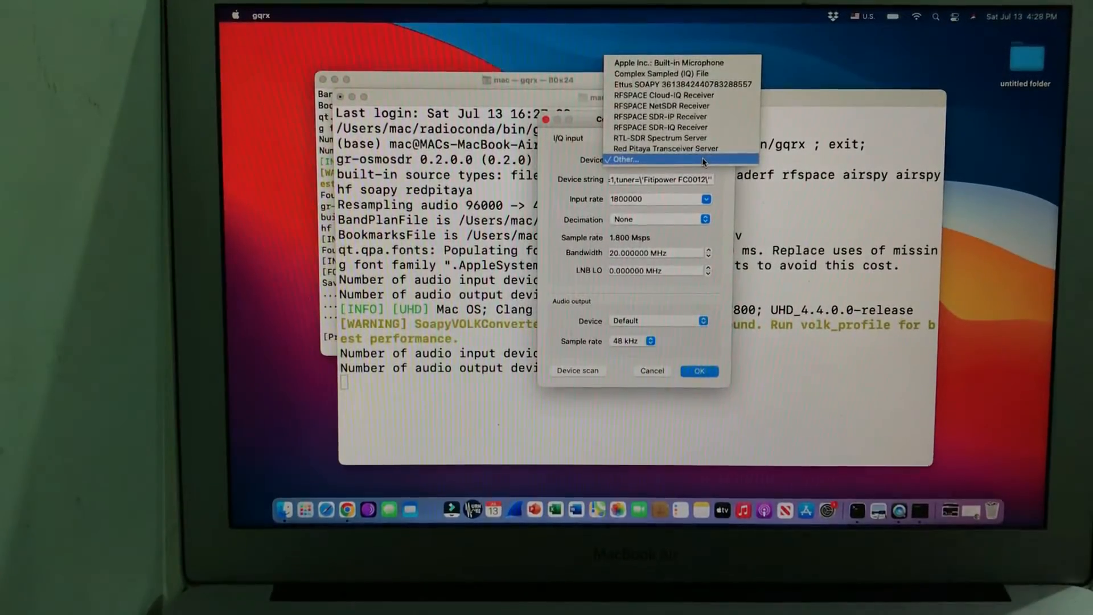
{"action": "left_click", "coordinate": [704, 344]}
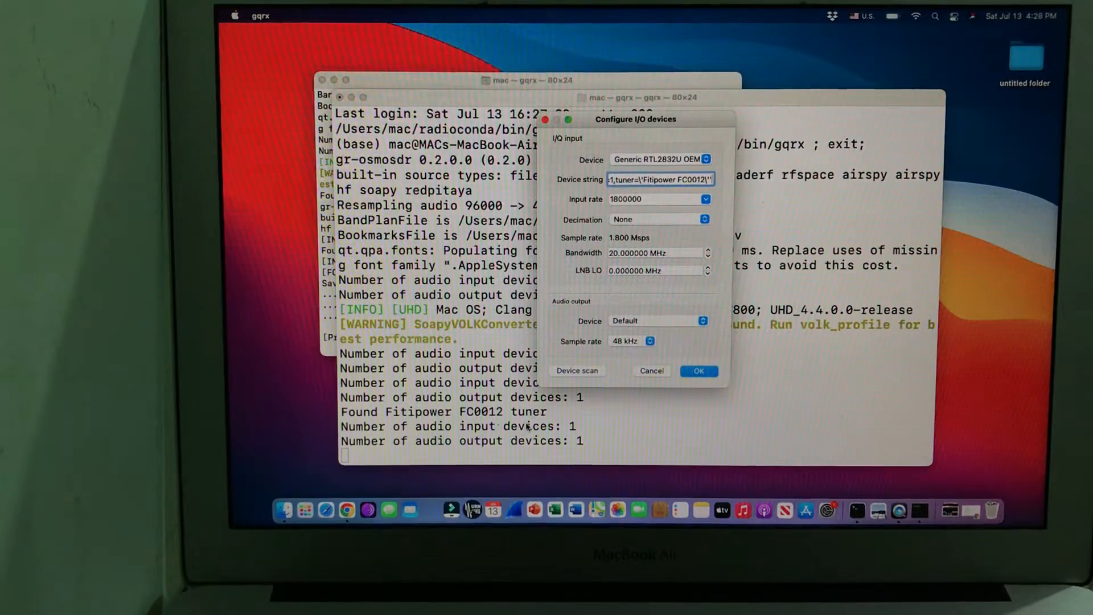
{"action": "left_click", "coordinate": [703, 372]}
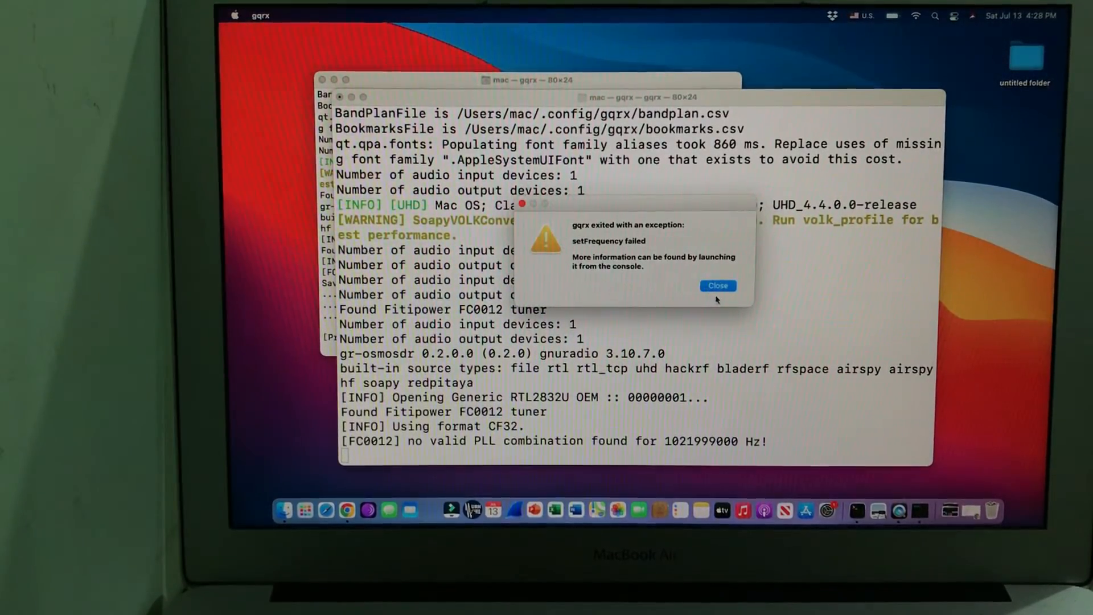
{"action": "left_click", "coordinate": [718, 285]}
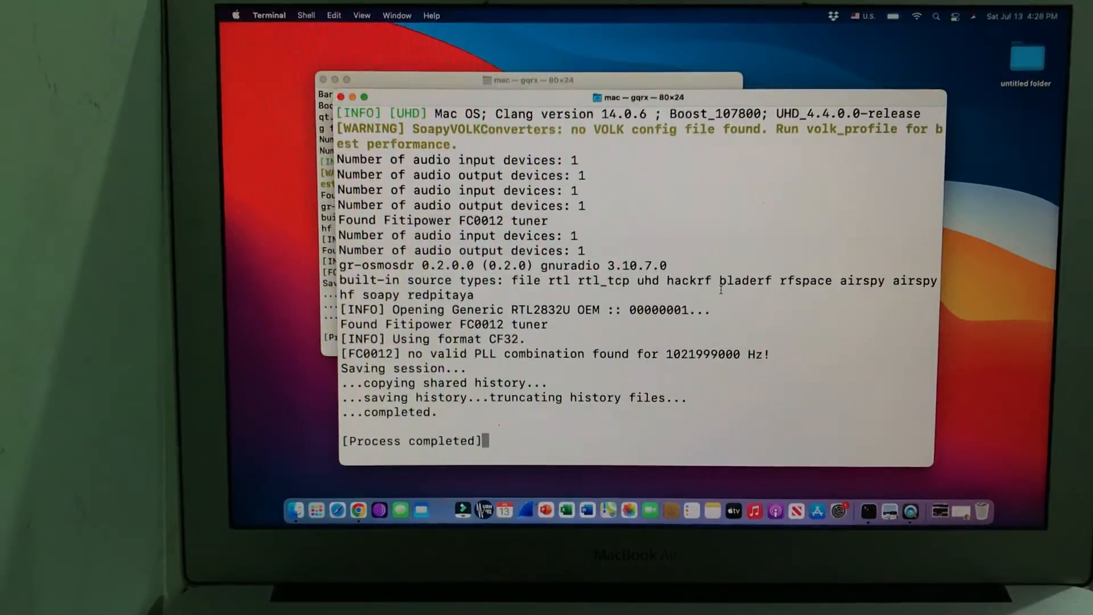